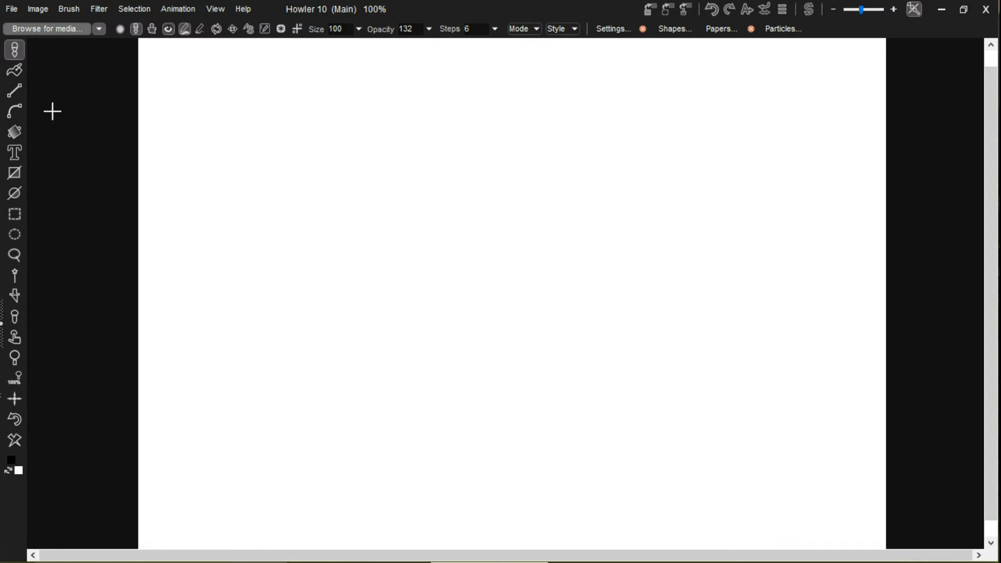
Examine the raw image importer's size, channel and byte-order options, and cancel it without loading a file.
left_click(11, 10)
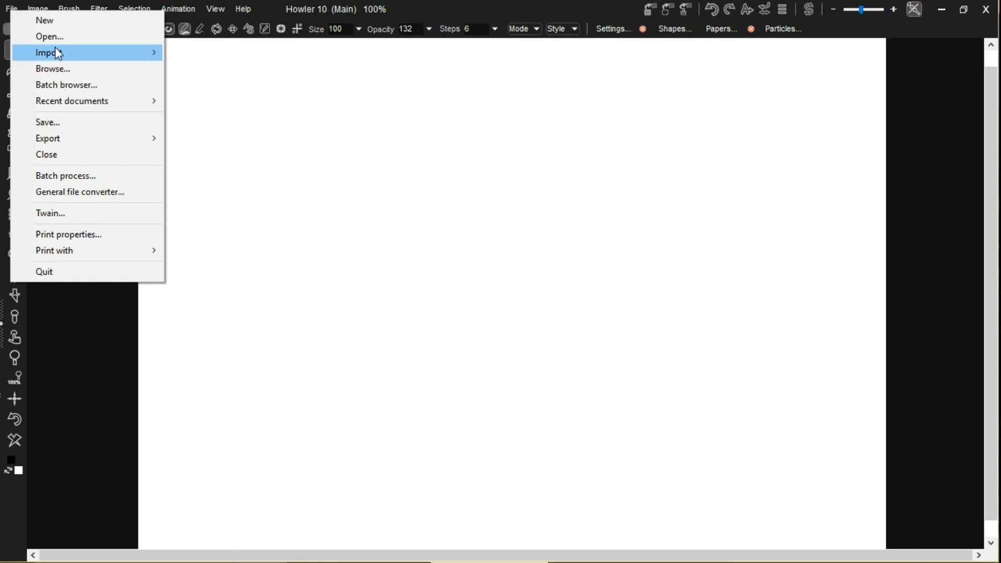
mouse_move(58, 54)
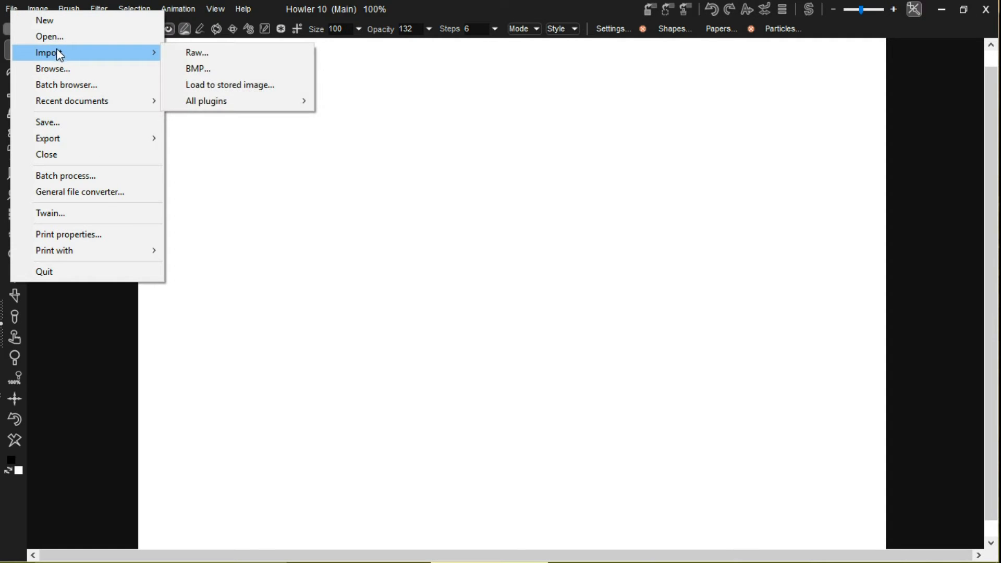
left_click(171, 51)
left_click_drag(437, 153, 428, 98)
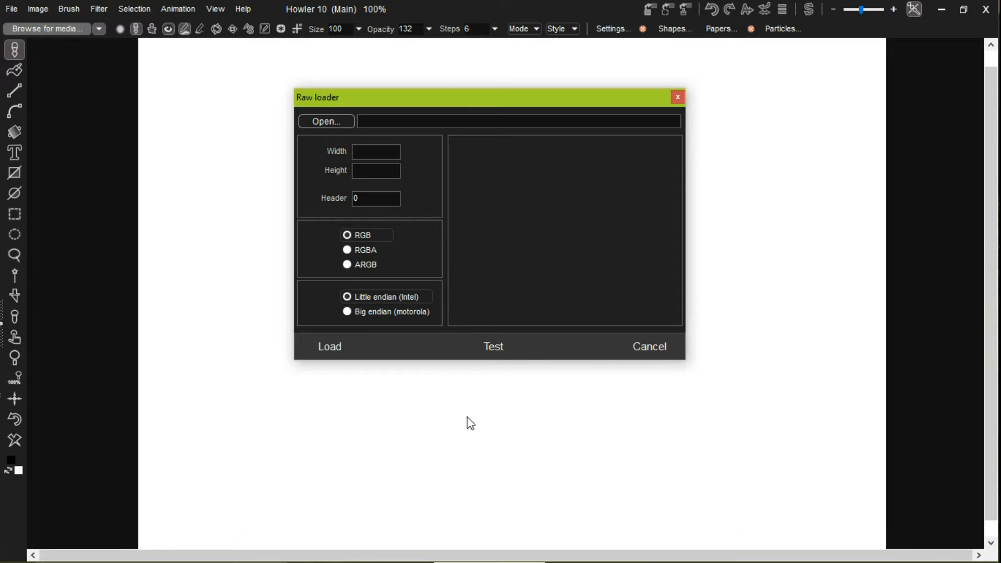
left_click(640, 352)
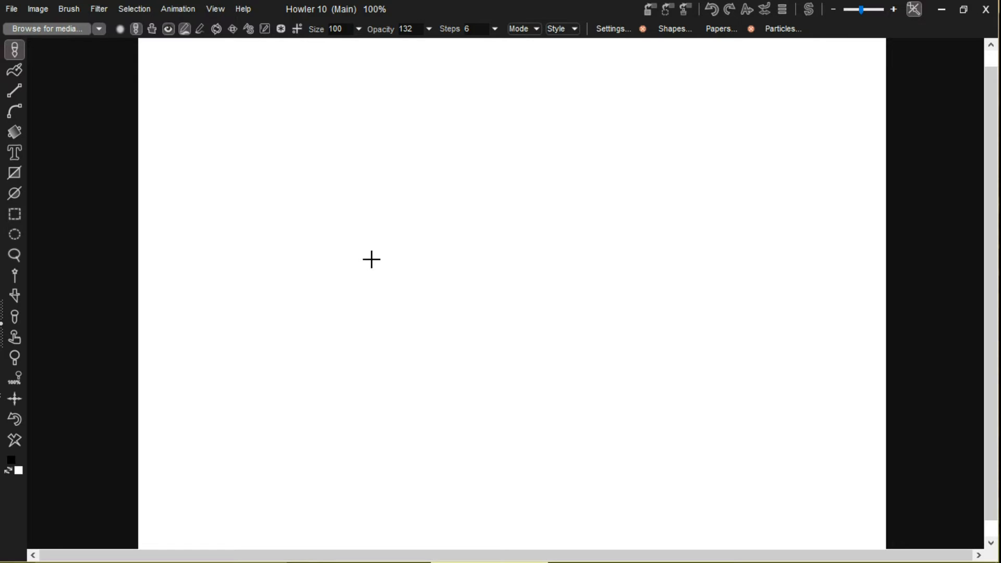
Browse the Camera Roll thumbnails and the folder tree in the media browser, and close it.
left_click(10, 9)
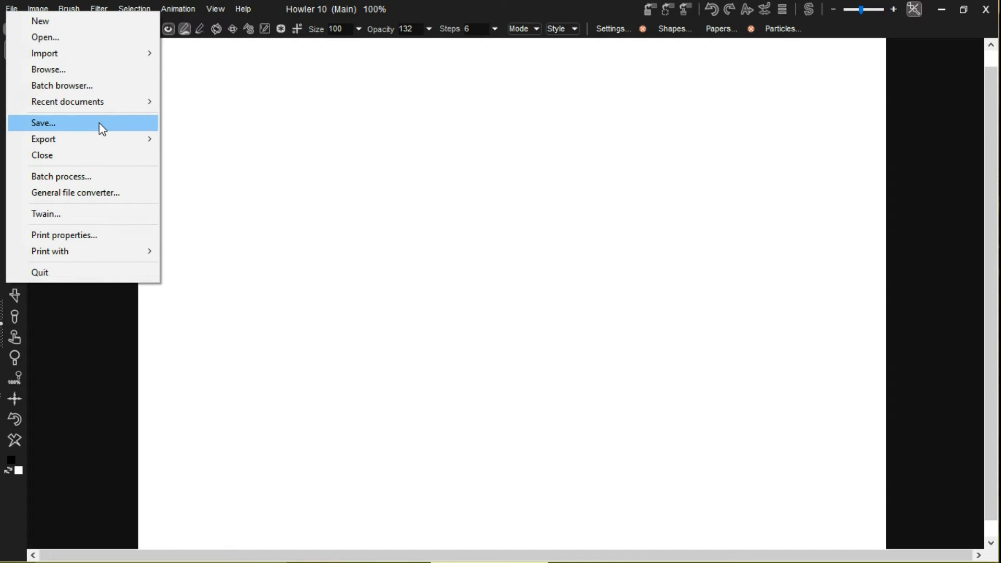
mouse_move(102, 141)
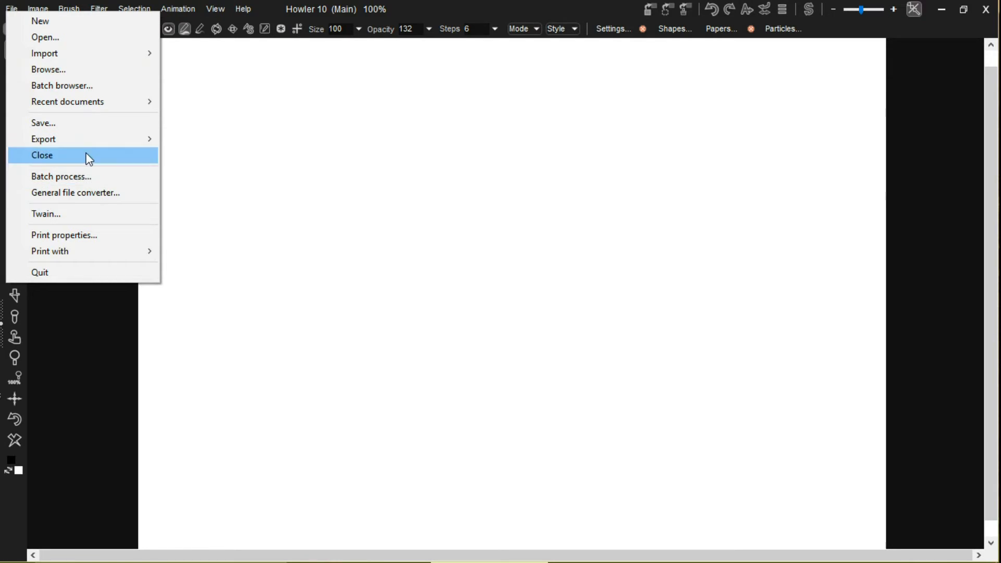
left_click(81, 73)
left_click_drag(249, 73, 196, 62)
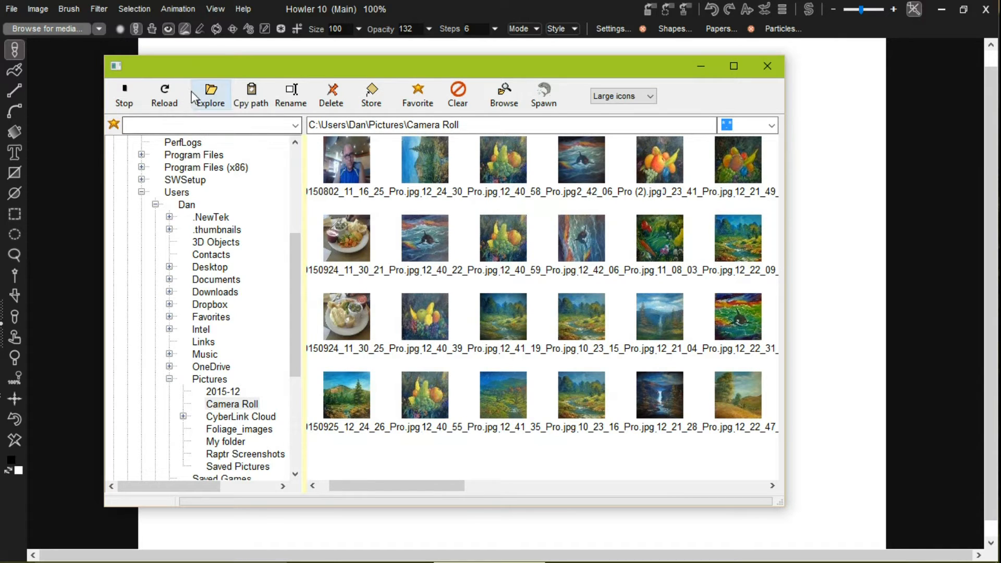
left_click_drag(196, 73, 165, 76)
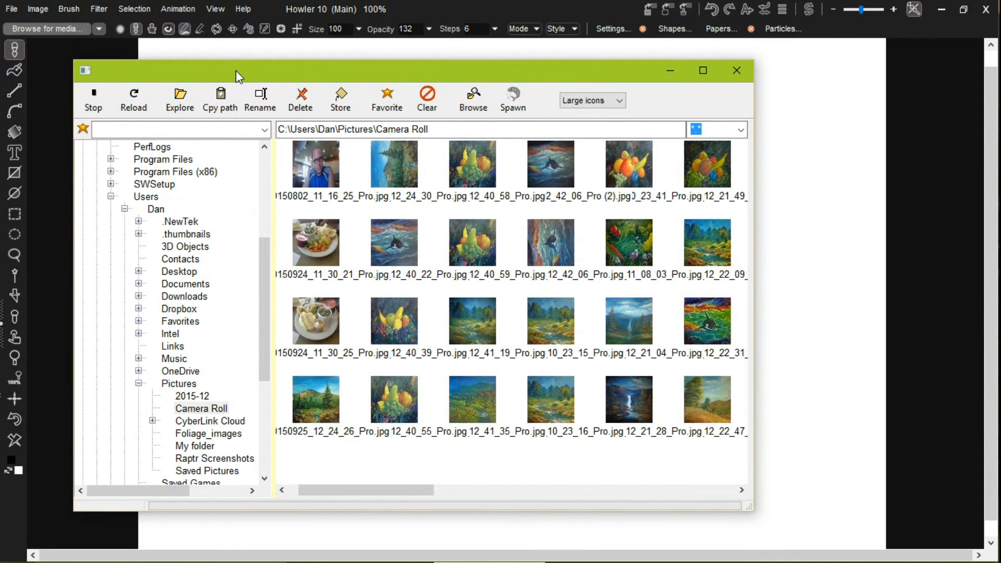
mouse_move(335, 74)
left_mouse_down()
mouse_move(302, 77)
mouse_move(323, 68)
left_mouse_up()
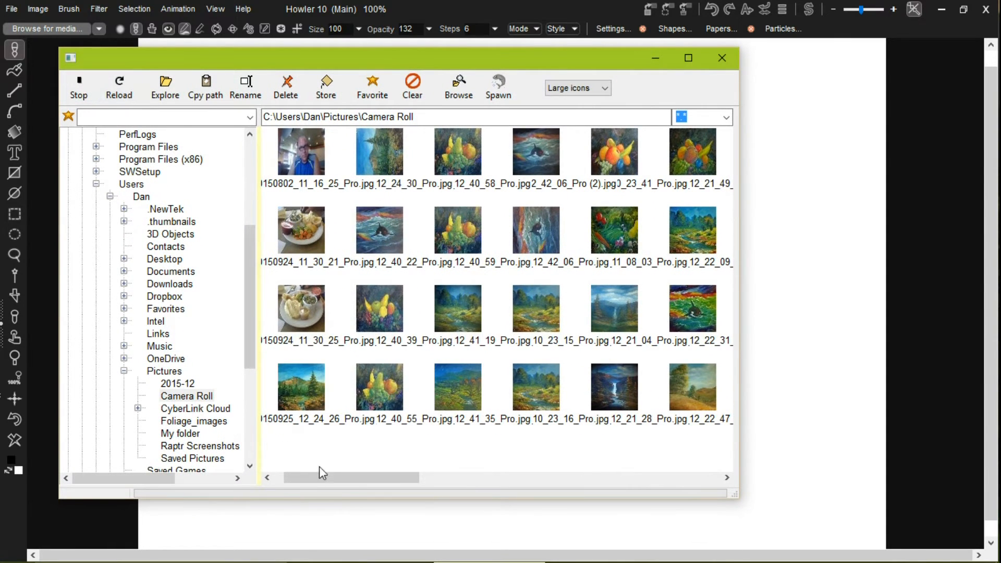
left_click_drag(333, 481, 315, 497)
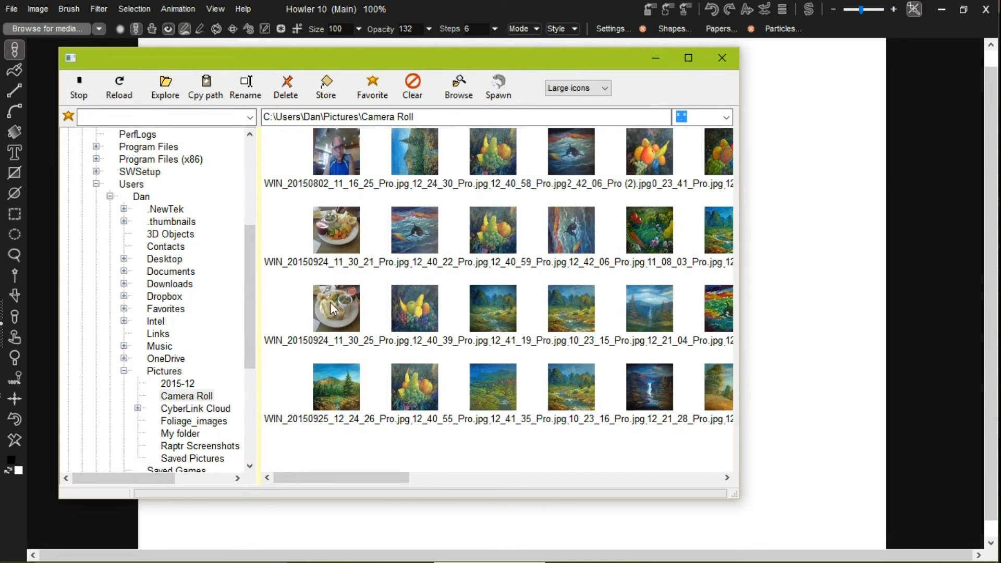
left_click_drag(306, 478, 408, 452)
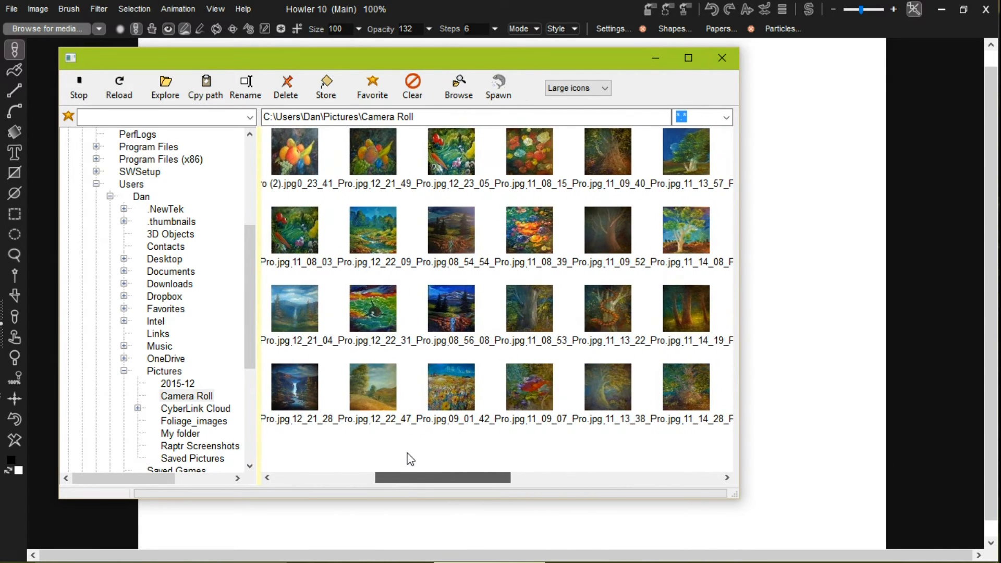
left_click_drag(254, 282, 255, 180)
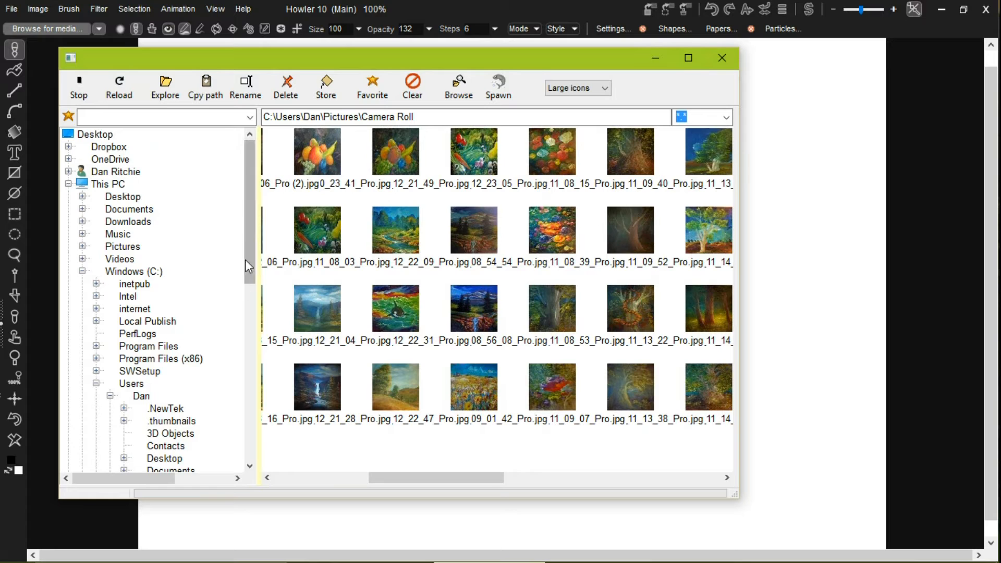
left_click_drag(248, 234, 248, 349)
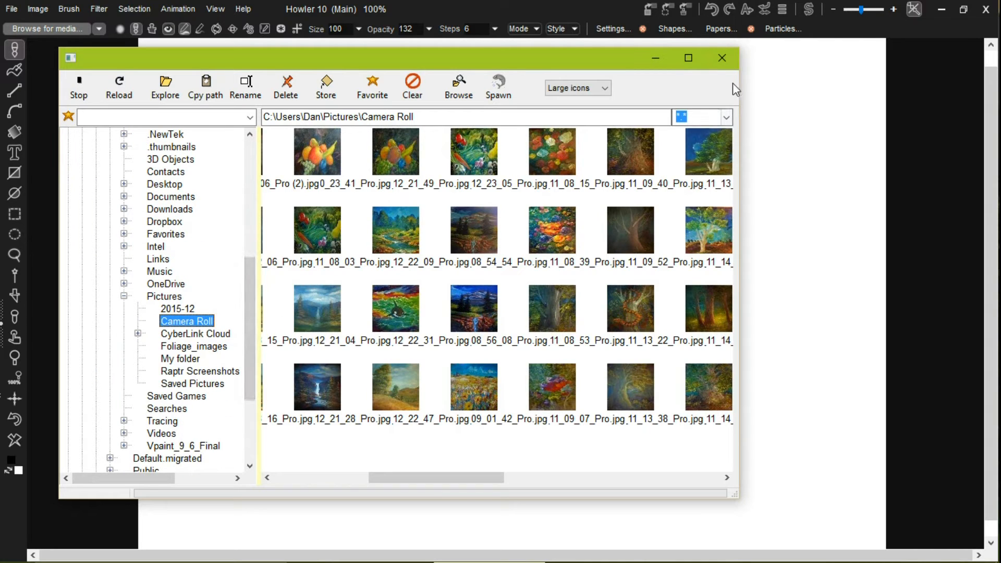
left_click(732, 65)
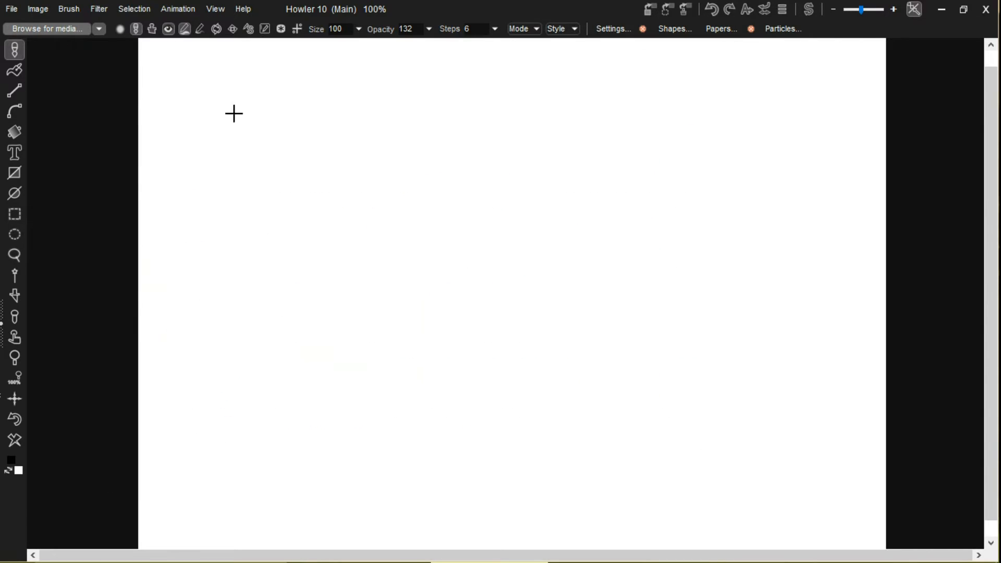
Inspect the batch rename options for the six JPG files in the batch browser, and close it without renaming.
left_click(13, 11)
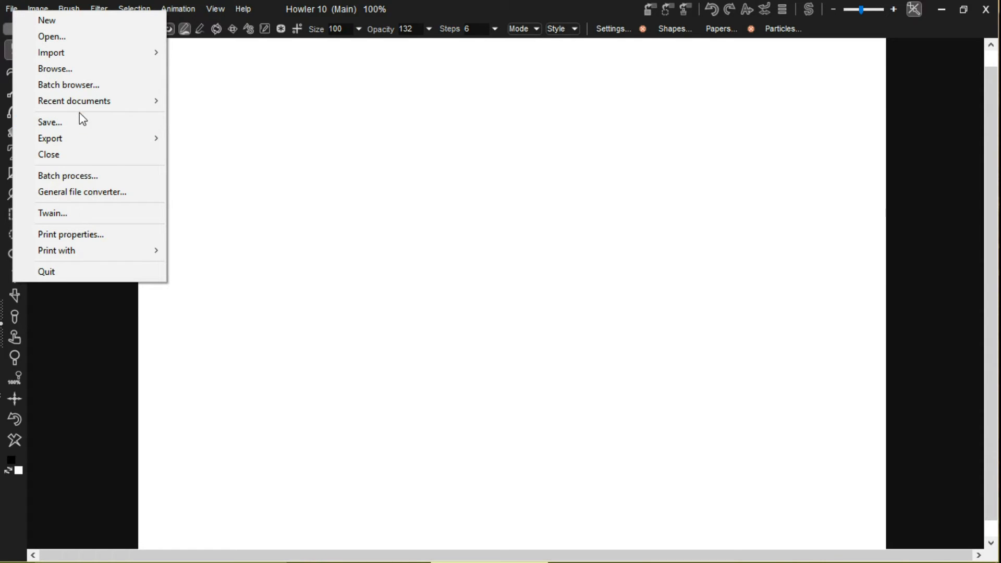
left_click(73, 84)
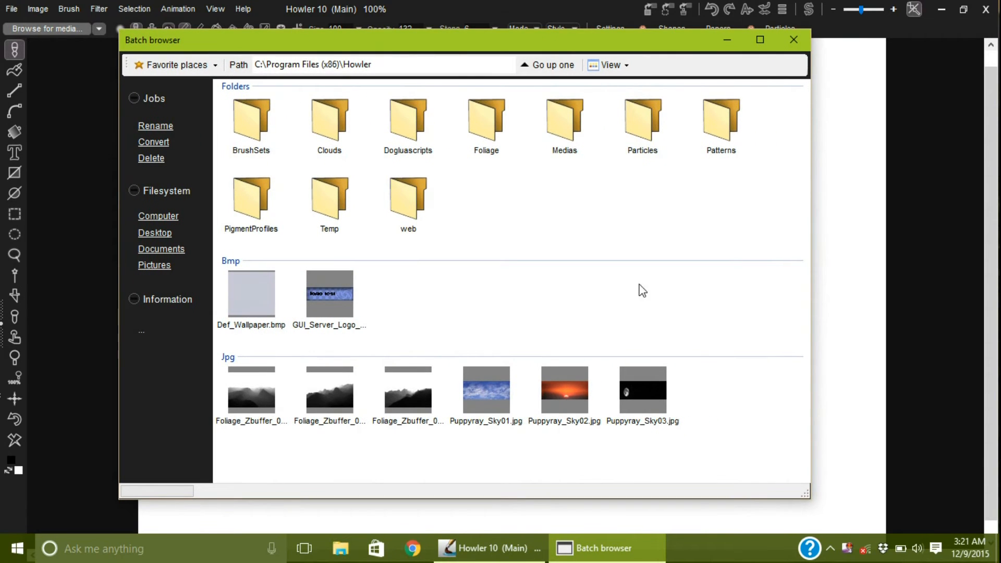
left_click_drag(724, 387, 256, 479)
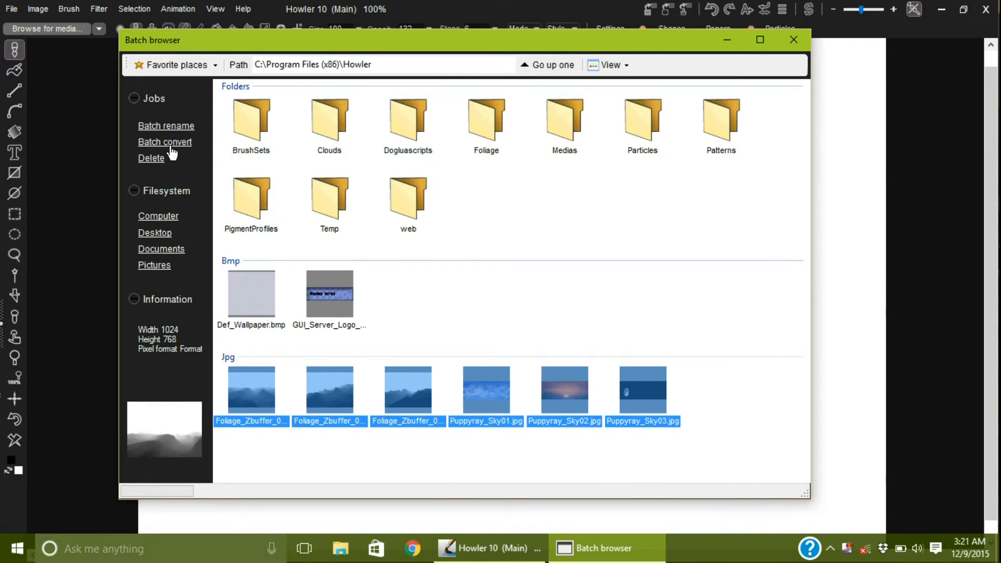
left_click(175, 129)
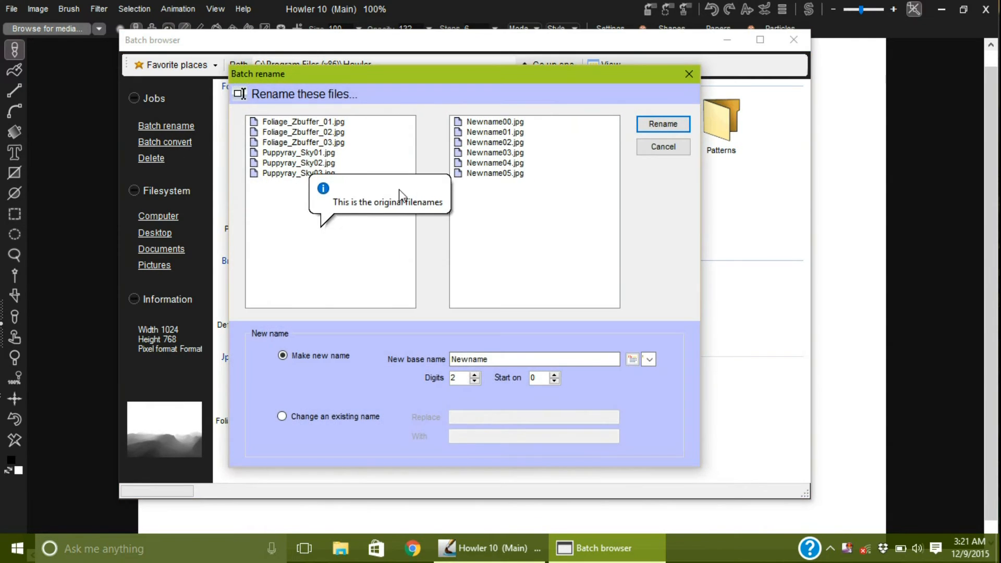
left_click(663, 148)
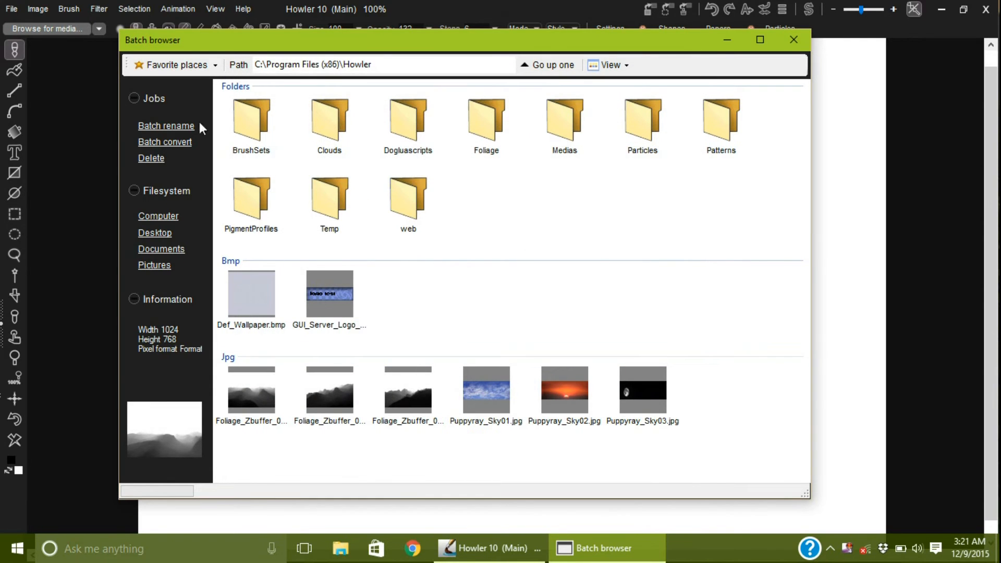
left_click(793, 40)
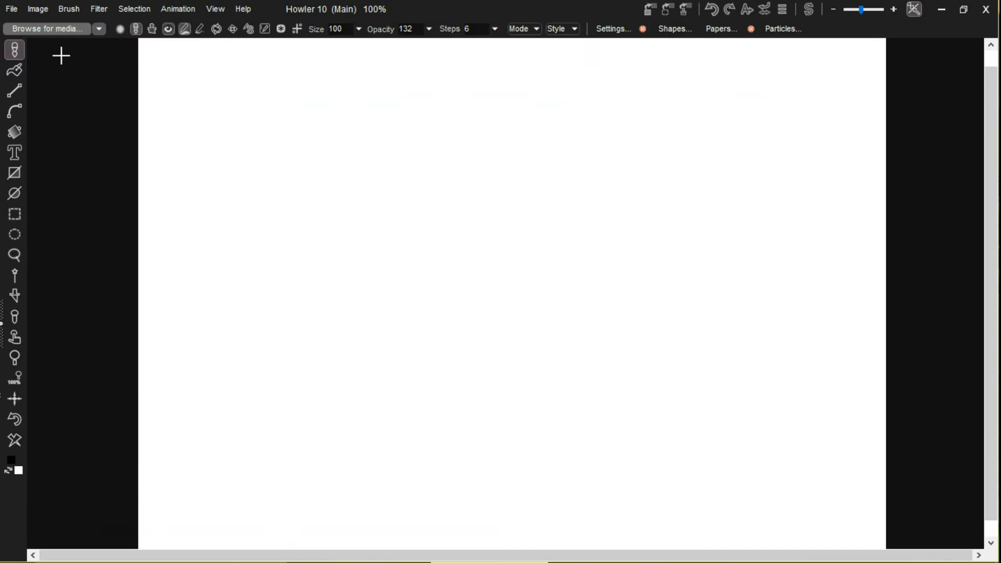
Start a batch process with the desktop's Greenscreen\Godiva Medium folder as the source.
left_click(20, 11)
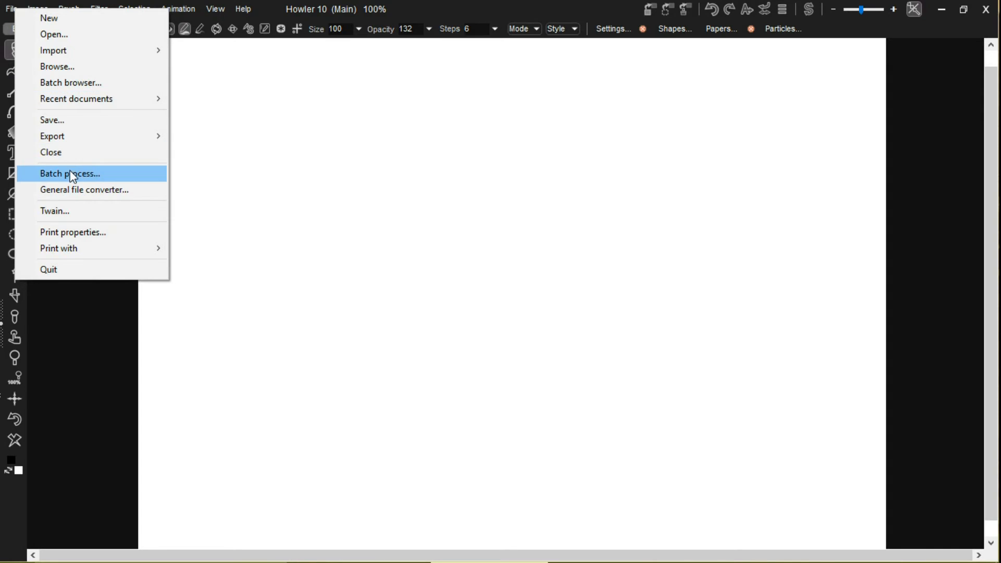
left_click(69, 173)
left_click_drag(339, 55, 280, 96)
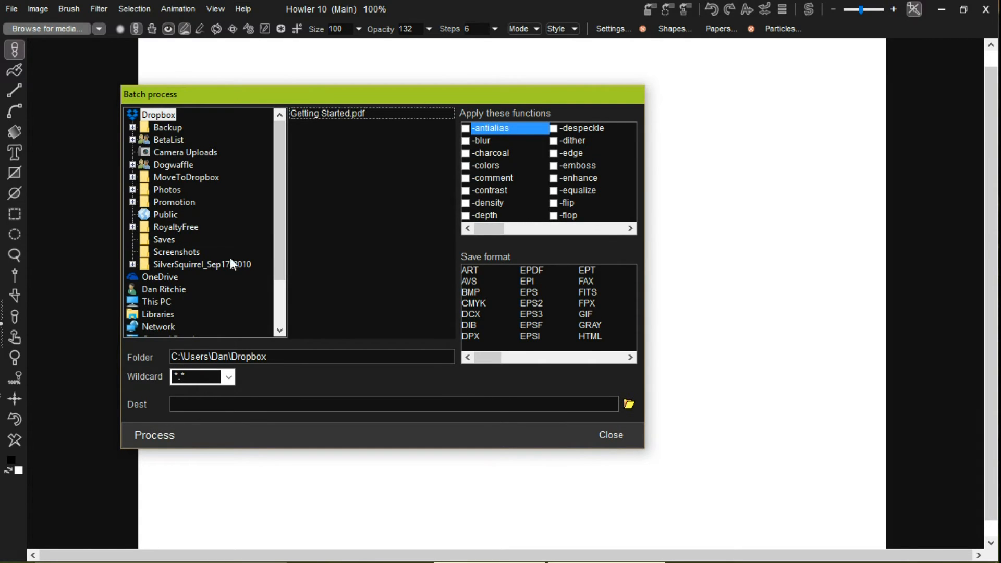
left_click_drag(277, 162, 277, 207)
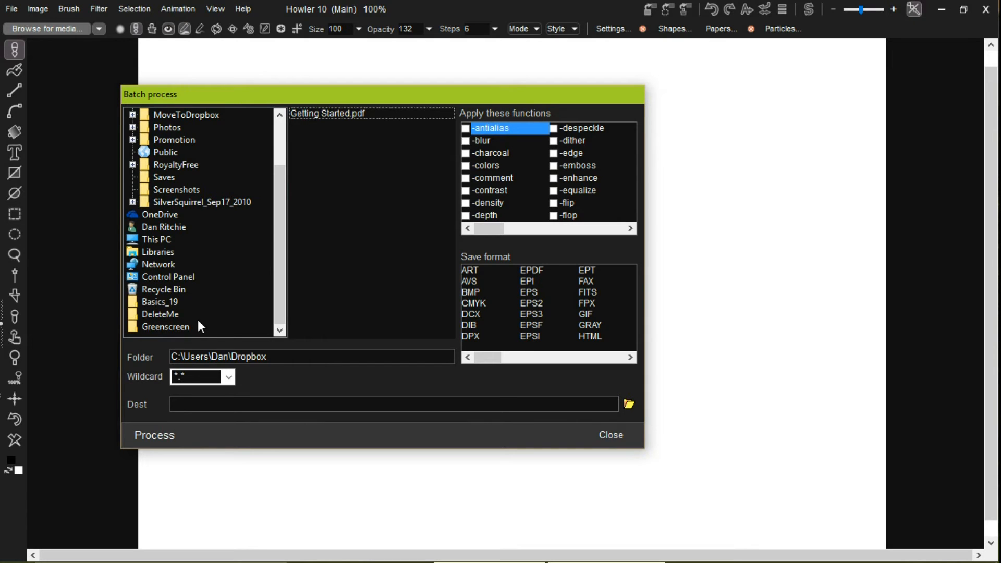
left_click(166, 327)
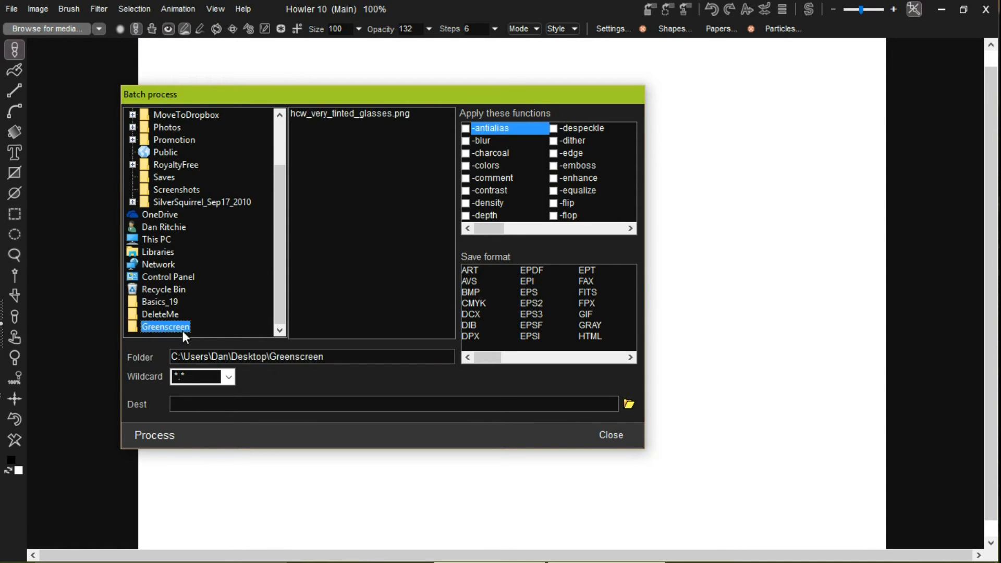
double_click(180, 327)
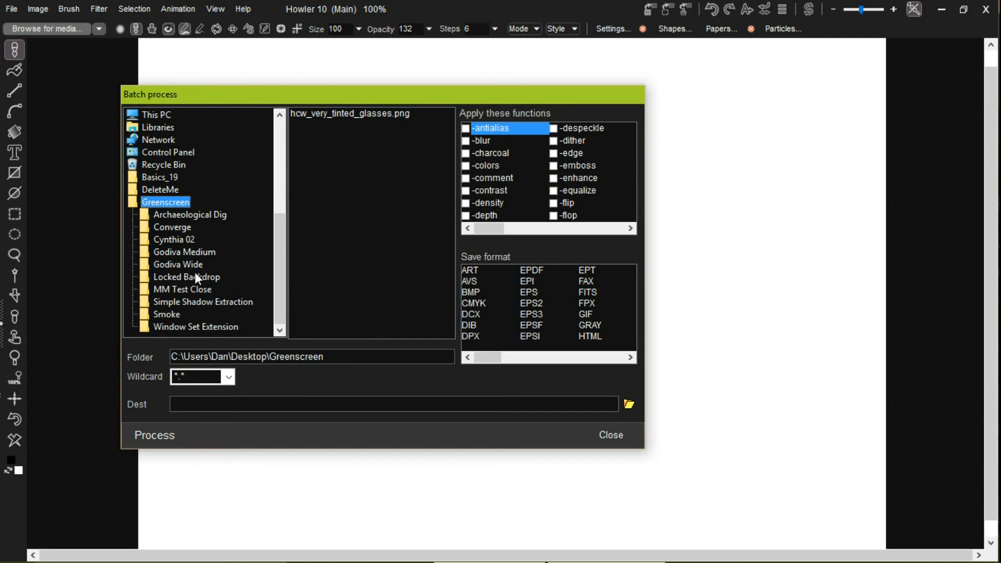
left_click(190, 252)
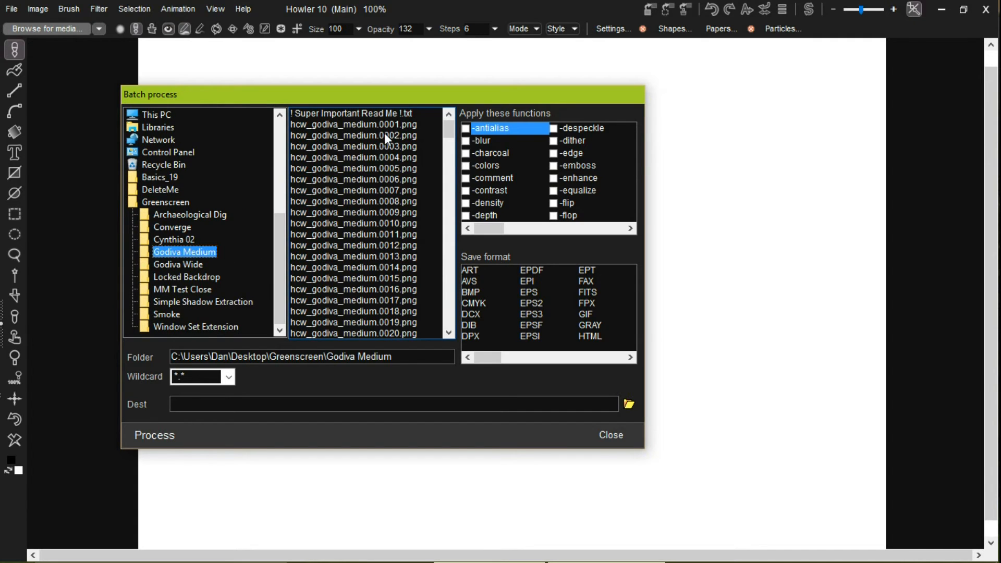
Try out contiguous and individual selections of PNG frames in the Godiva Medium file list.
left_click_drag(384, 124, 387, 362)
left_click_drag(386, 367, 371, 321)
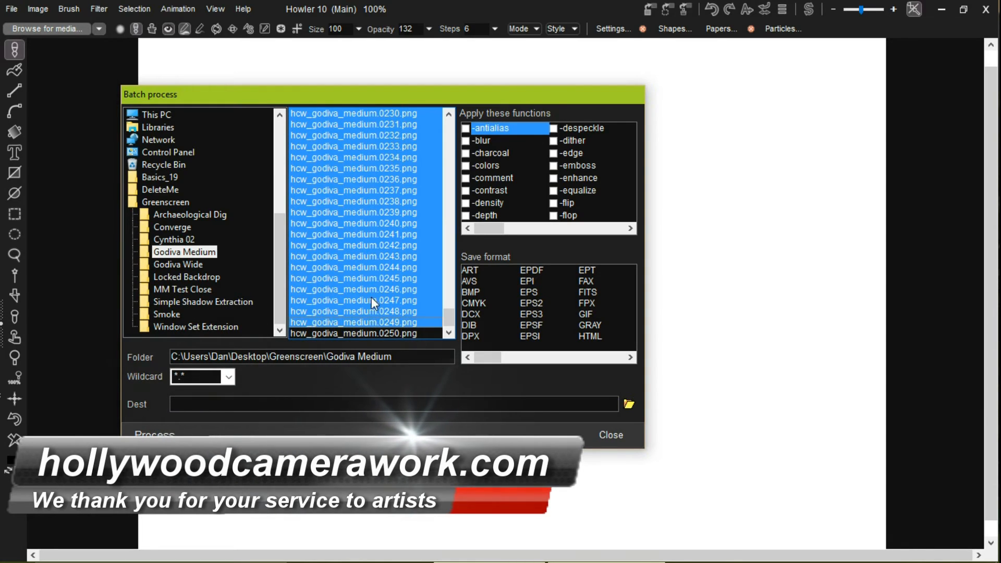
left_click(366, 127)
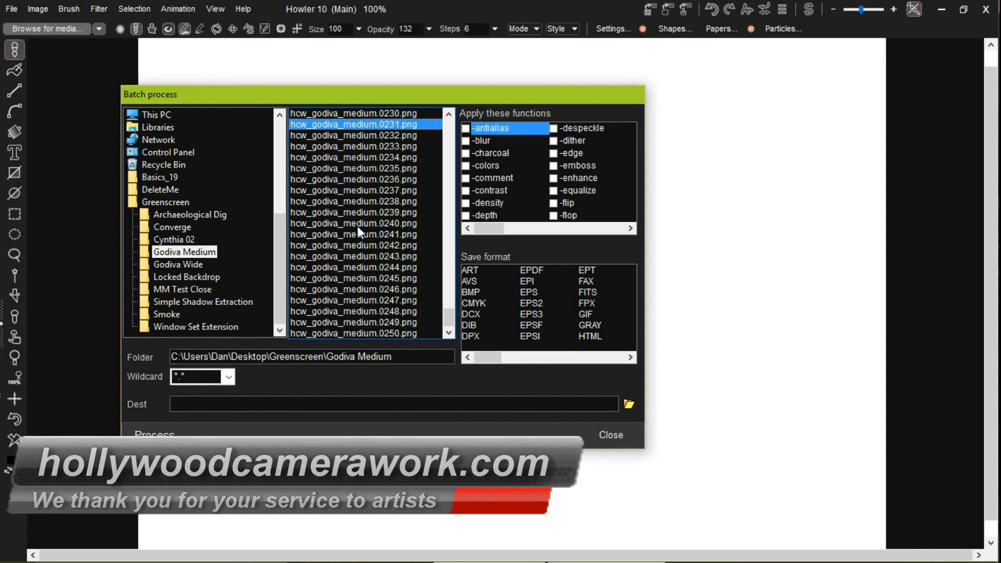
left_click(368, 301, "shift")
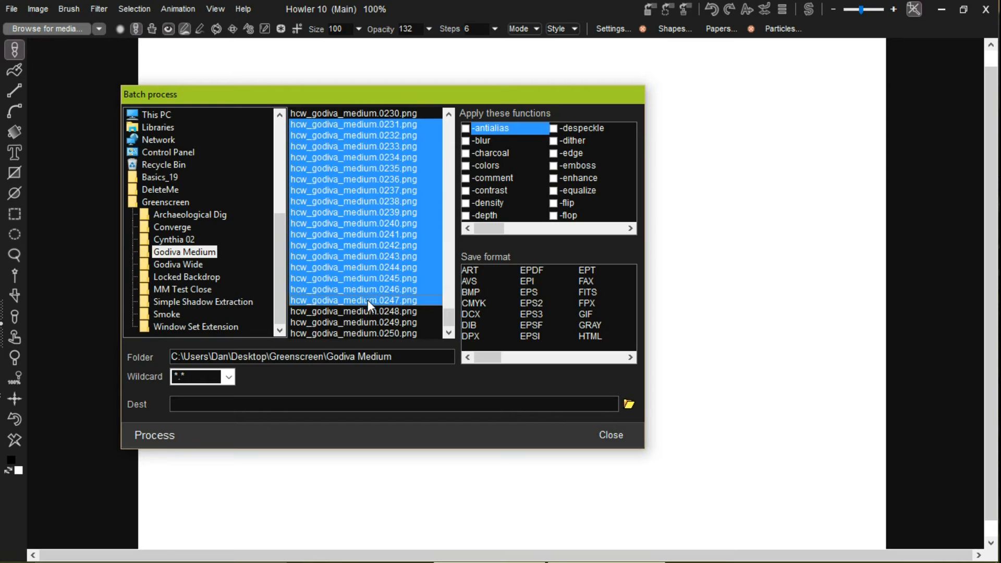
left_click(359, 136)
left_click(360, 148, "ctrl")
left_click(365, 179, "ctrl")
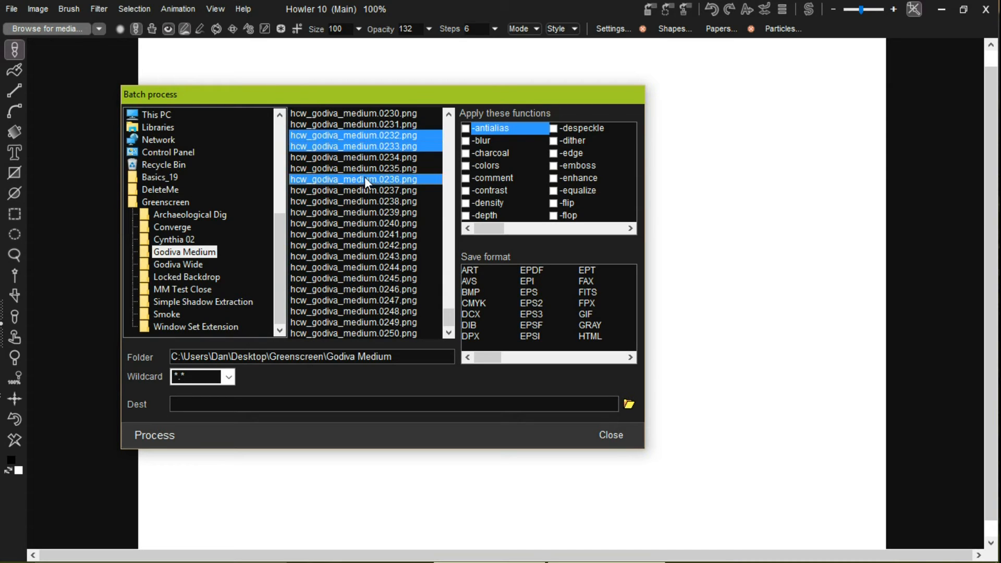
left_click_drag(358, 210, 360, 289)
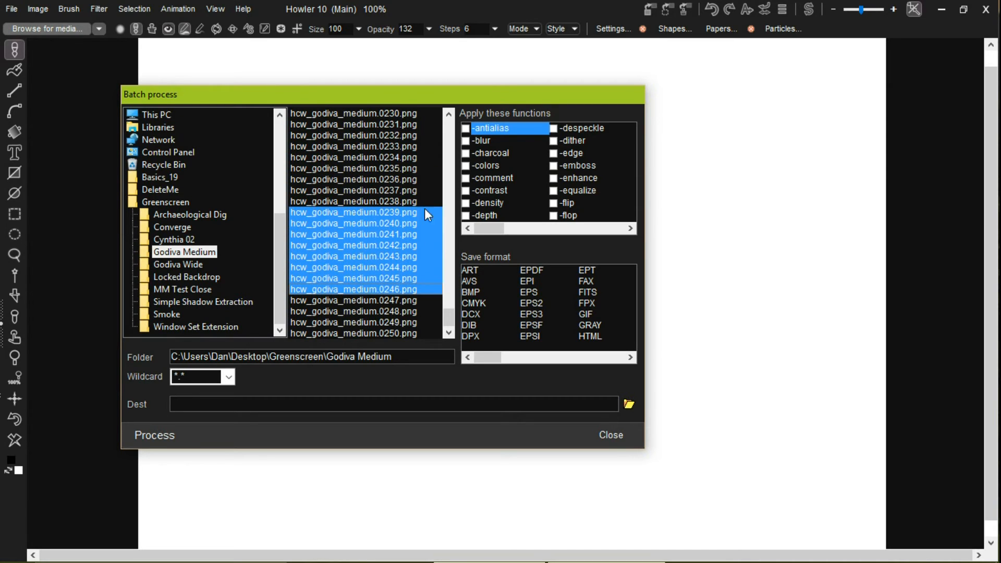
Select PNG frames 0001 through 0219 and set the batch destination to the desktop's DeleteMe folder.
mouse_move(450, 317)
left_mouse_down()
mouse_move(470, 136)
mouse_move(406, 125)
mouse_move(415, 430)
mouse_move(392, 233)
mouse_move(411, 83)
mouse_move(398, 277)
left_mouse_up()
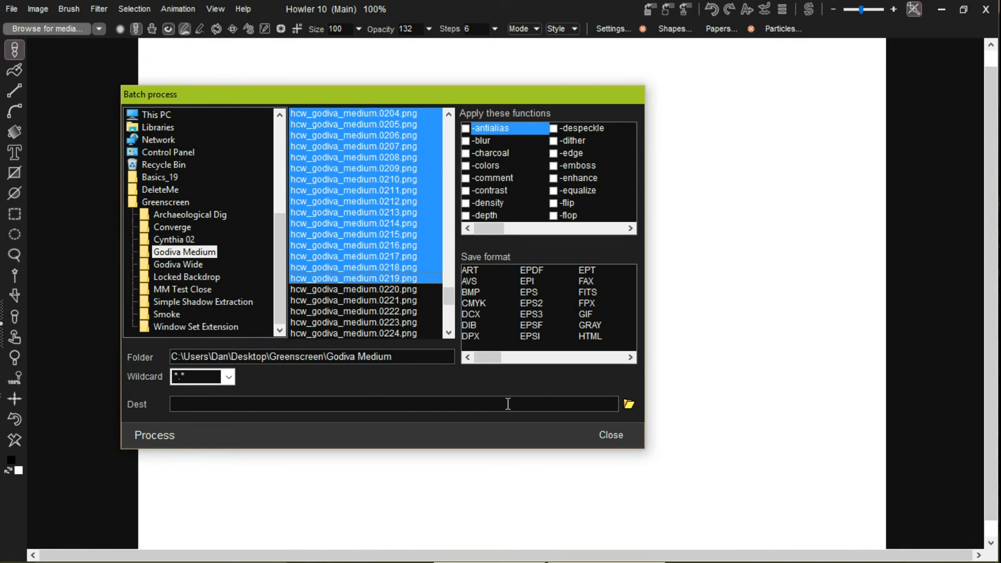
left_click(628, 404)
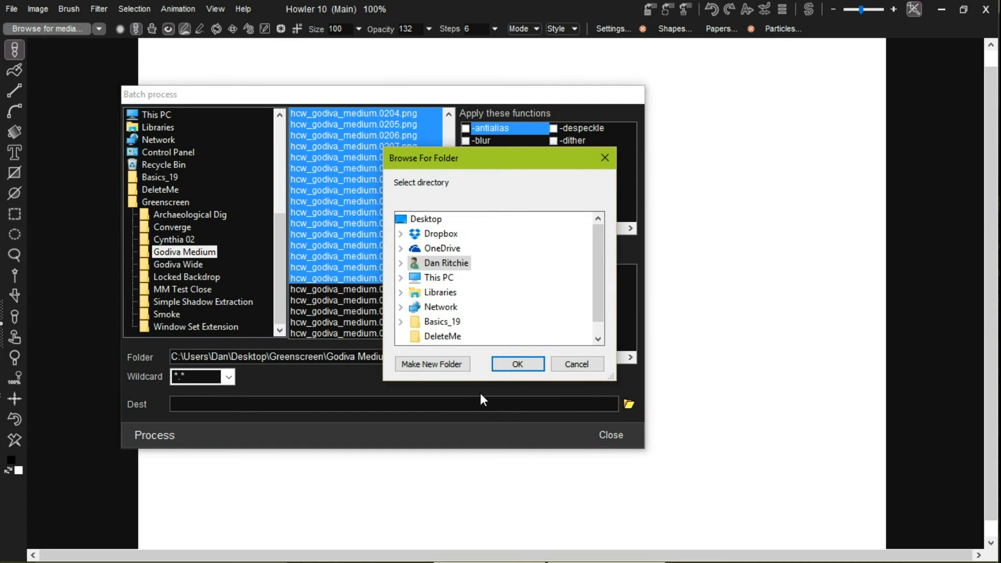
left_click(451, 338)
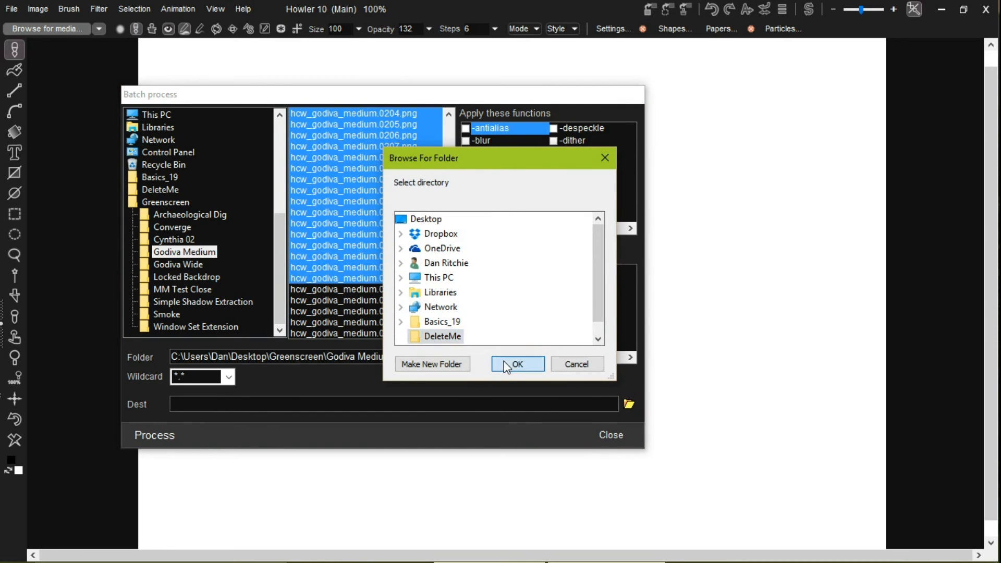
left_click(516, 364)
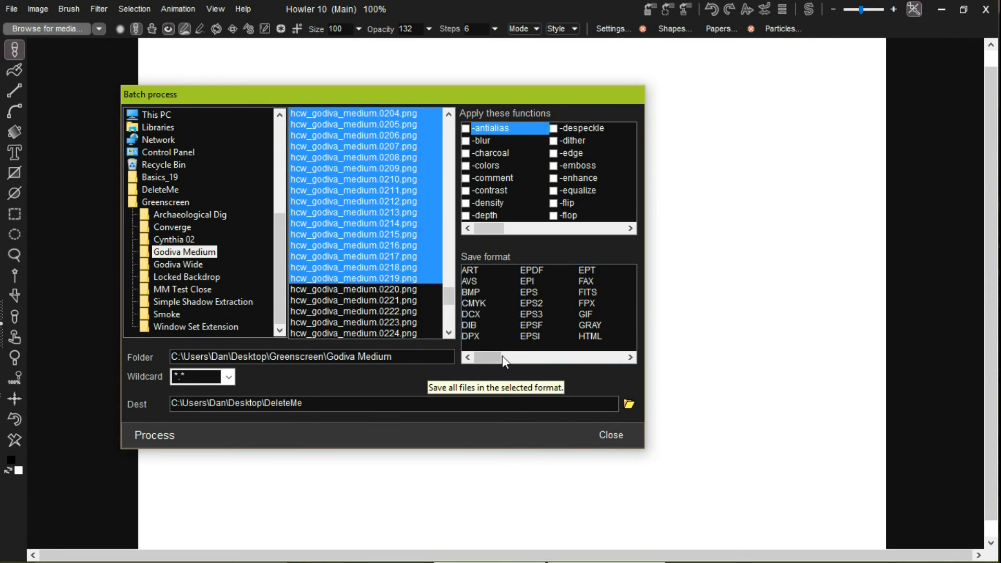
Set the save format to JPEG and run the batch process on the selected frames.
left_click_drag(497, 359, 527, 357)
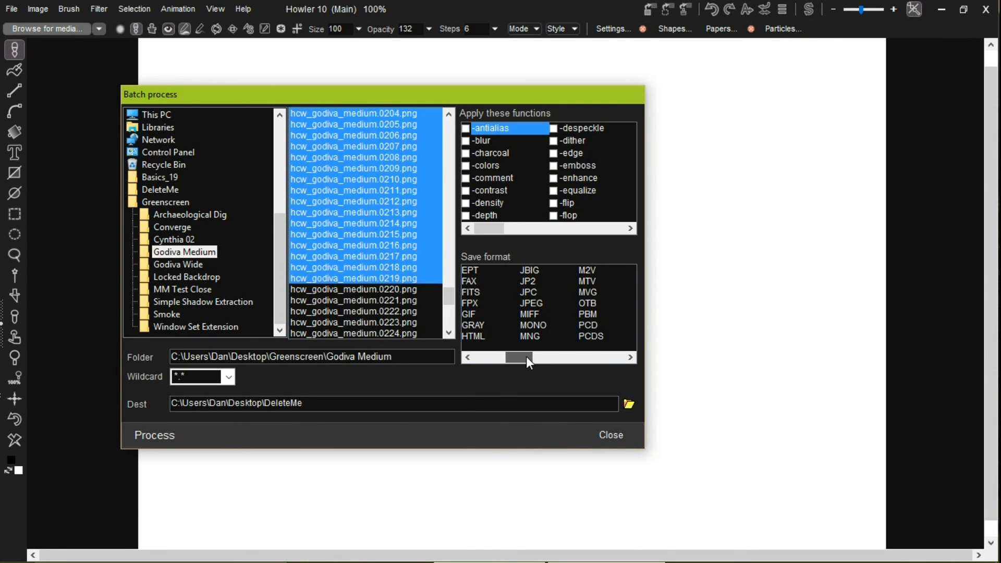
left_click(532, 304)
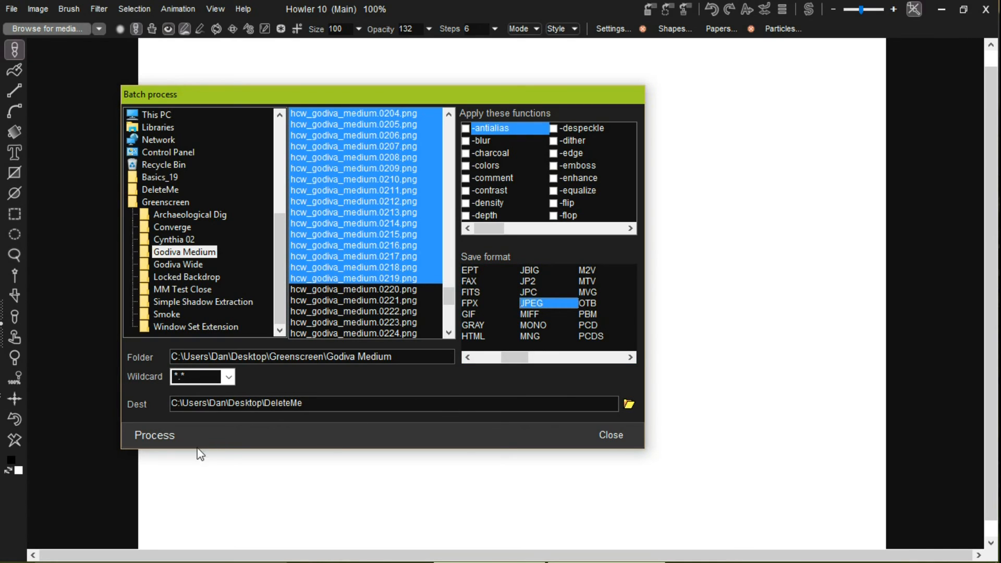
left_click(170, 436)
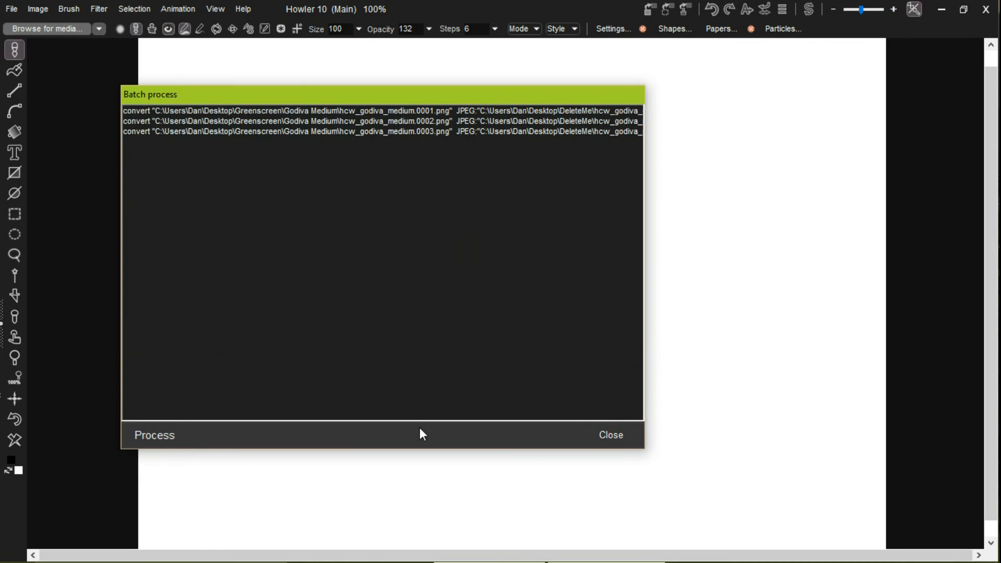